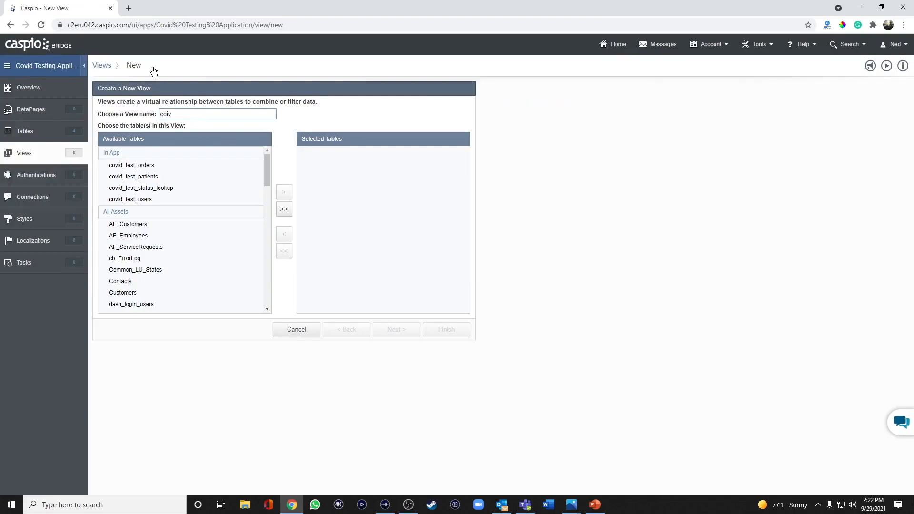
Step: Name the new view covid_test_filter_active_patient and include the covid_test_patients table in it
text(t_filter_active_patient)
click(152, 176)
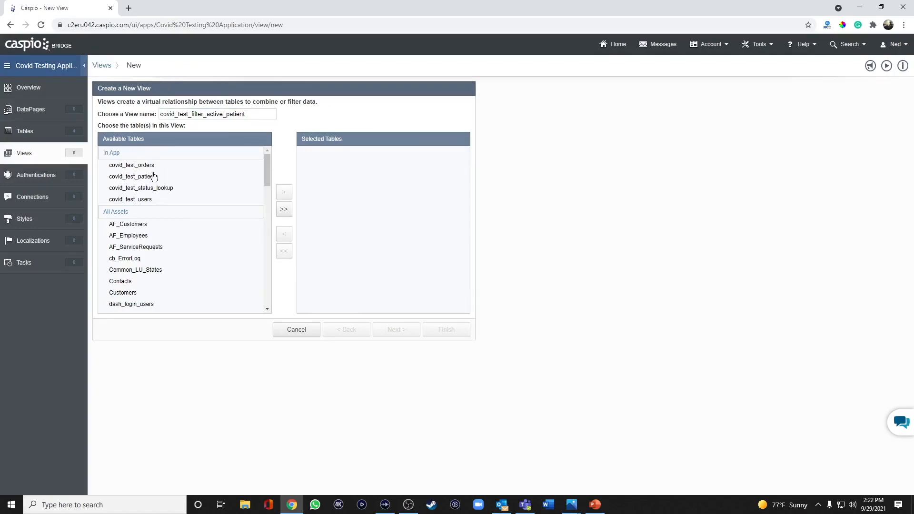
click(284, 192)
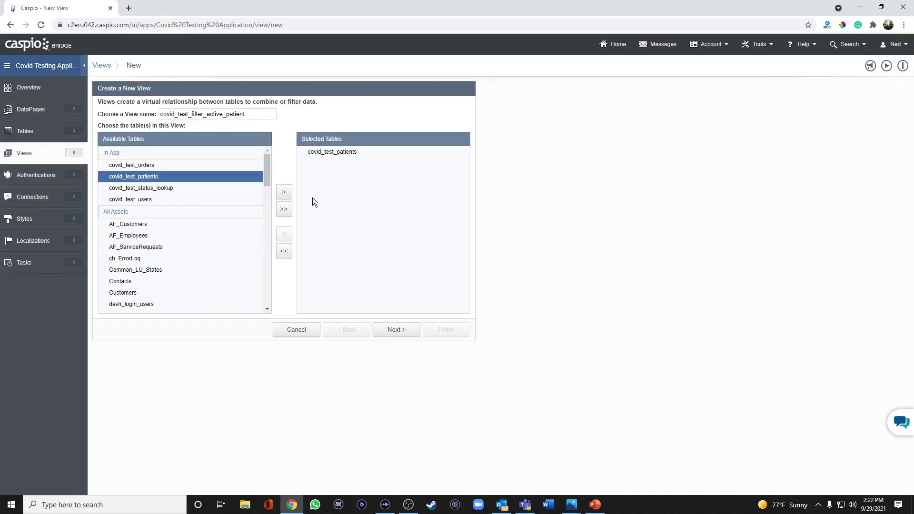
click(403, 331)
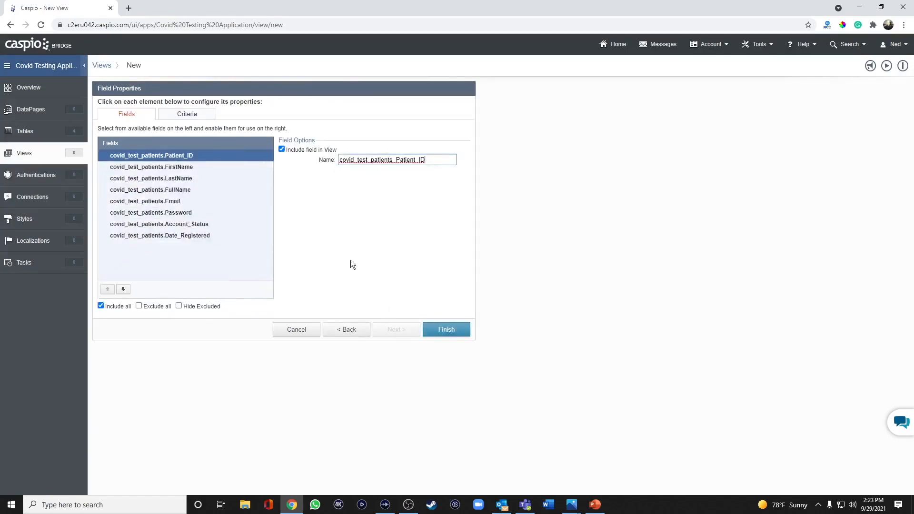
Step: Add an Equal criterion on the covid_test_patients_Account_Status field and finish creating the view
click(187, 115)
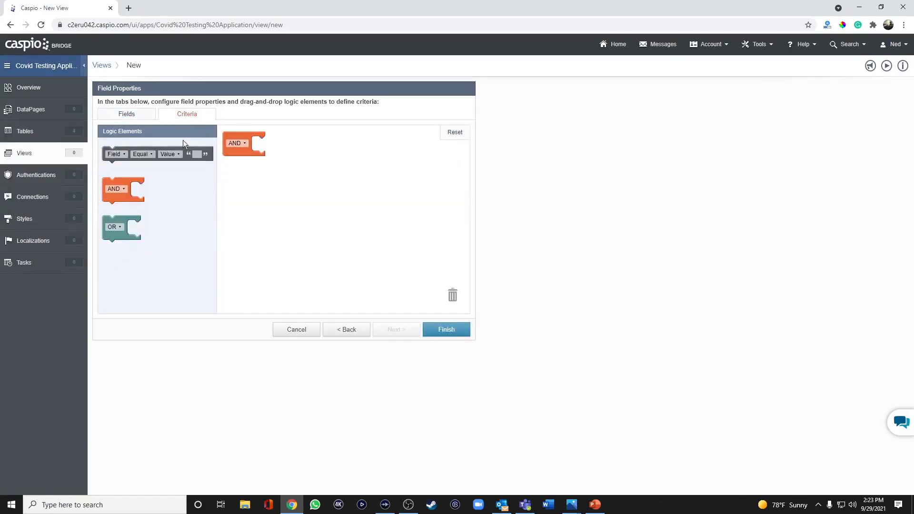
drag(151, 153, 273, 145)
click(272, 145)
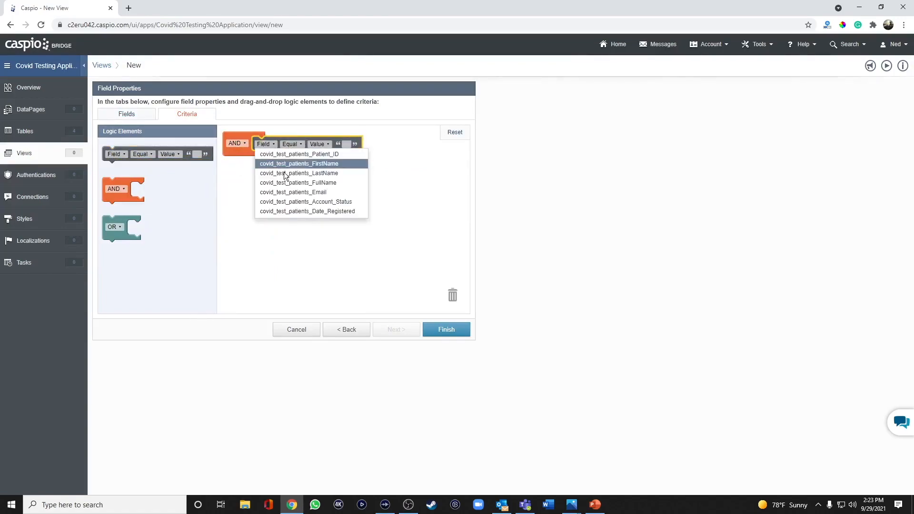
click(290, 202)
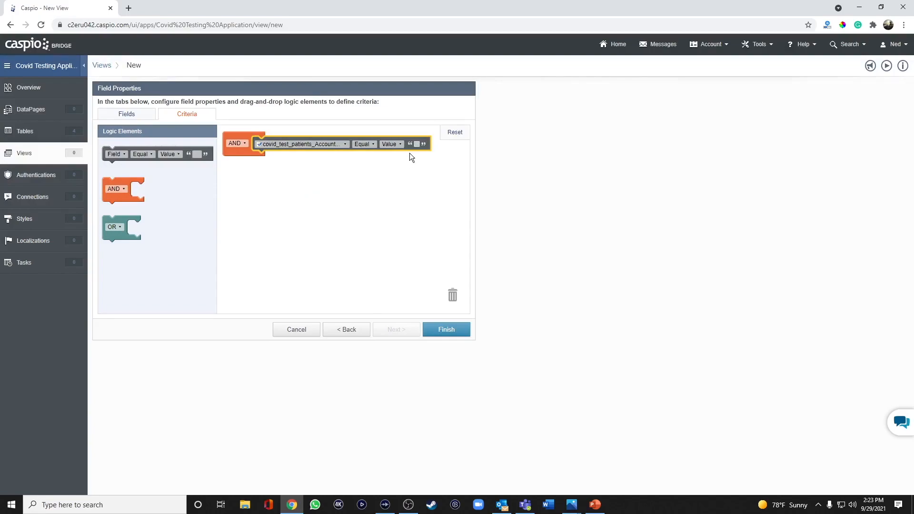
click(464, 330)
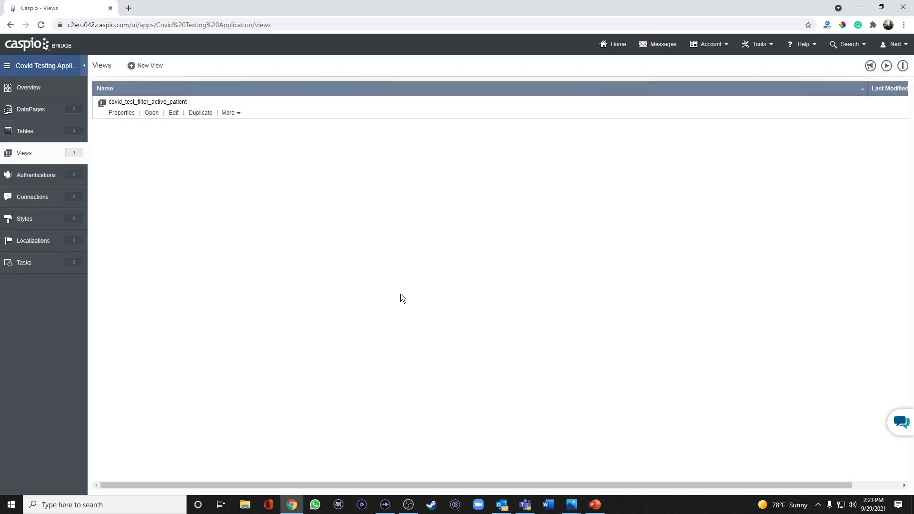
Step: Start a new authentication on the covid_test_users table with Custom setup, validating with Caspio data source
click(65, 184)
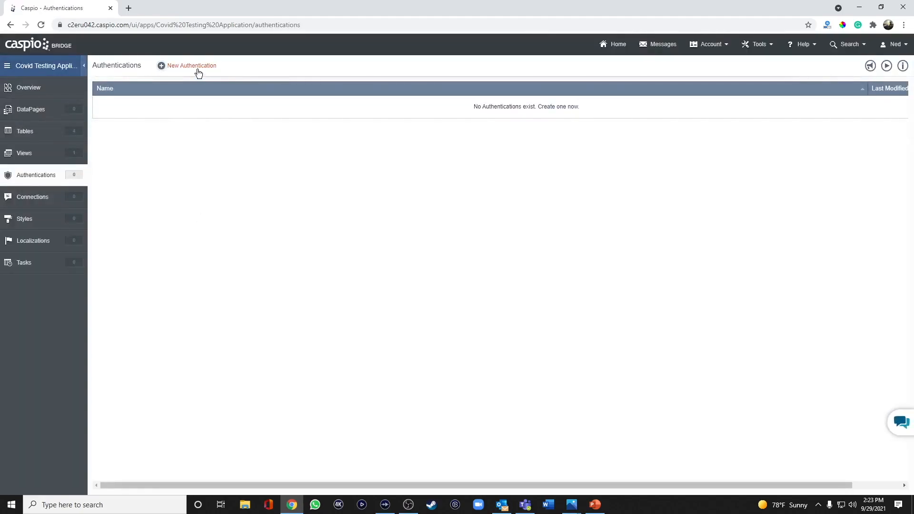
click(197, 69)
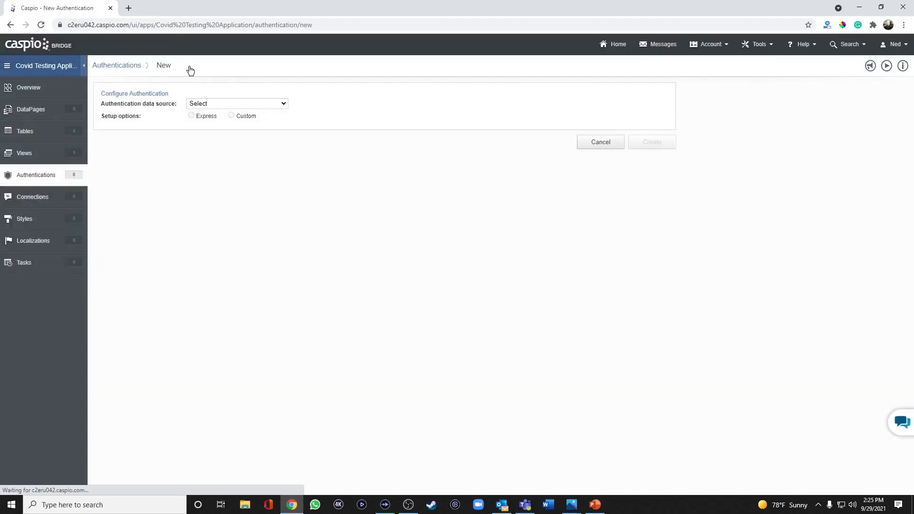
click(227, 103)
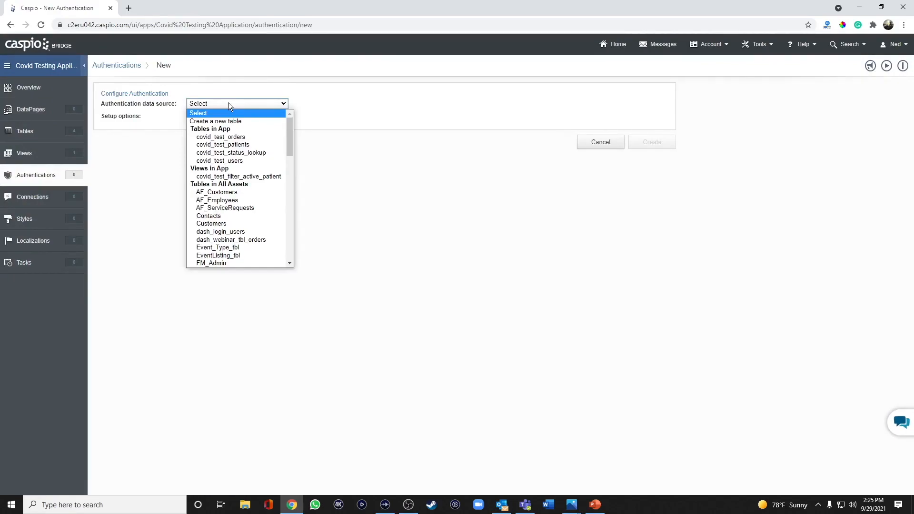
click(242, 161)
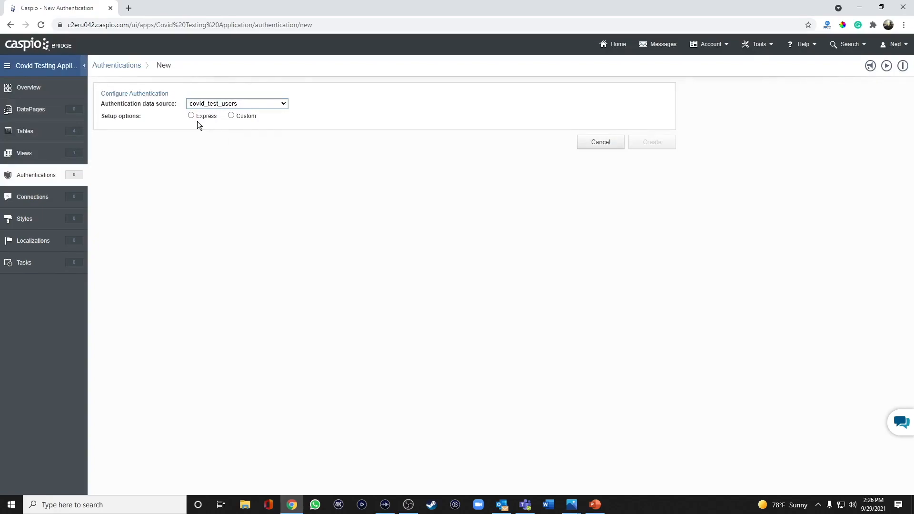
click(241, 118)
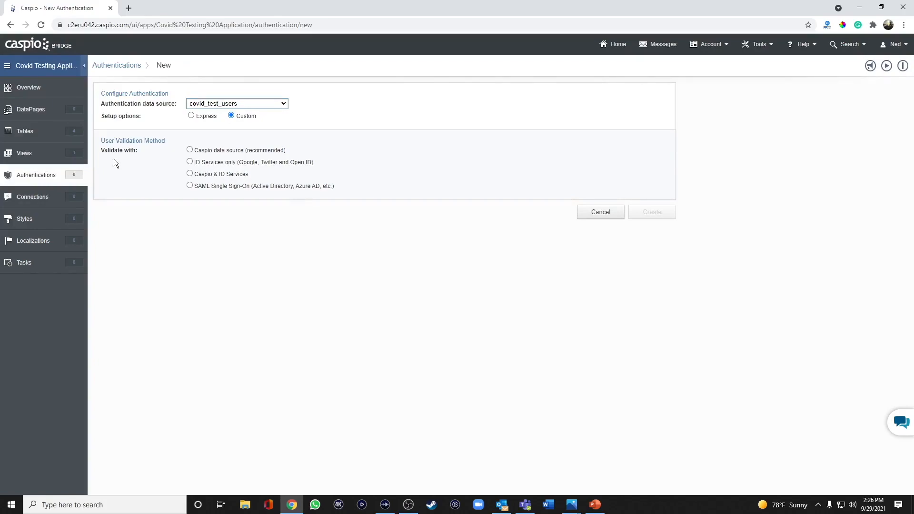
click(209, 150)
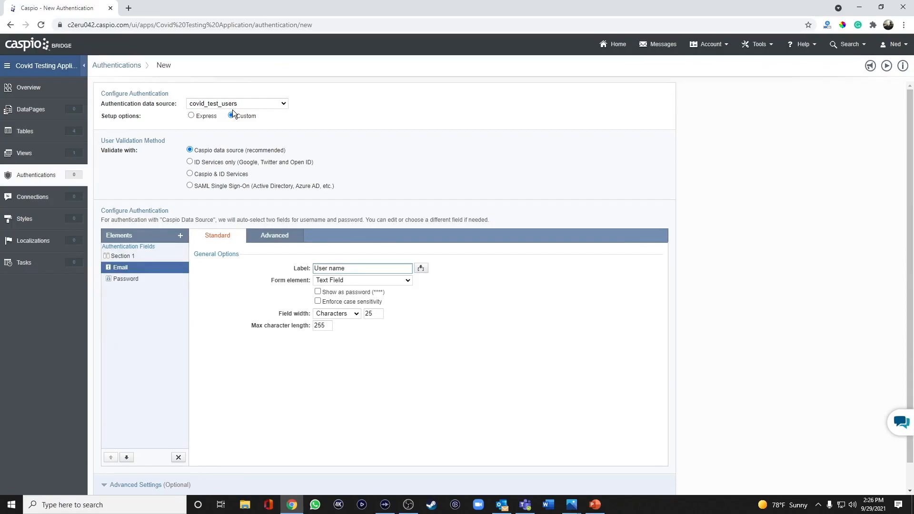
Step: Review the settings of the ID Services, Caspio & ID Services and SAML Single Sign-On validation methods, returning to Caspio data source
click(199, 163)
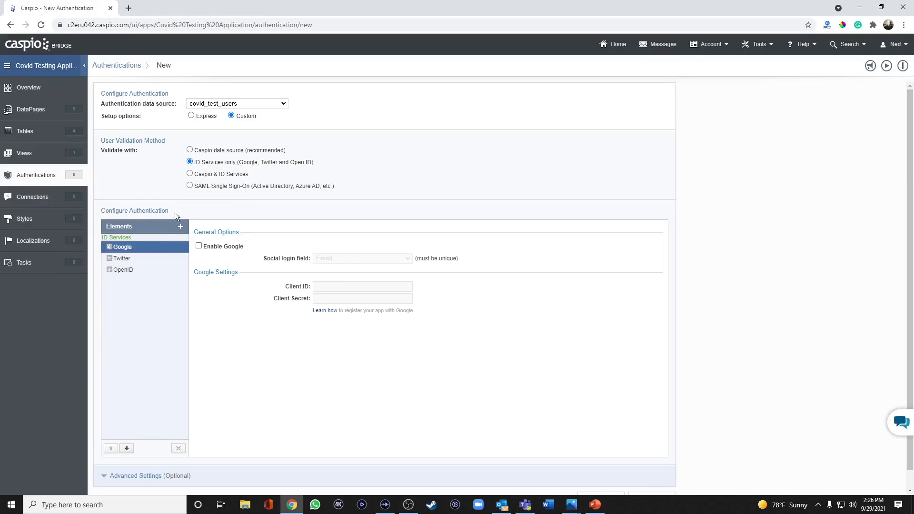
click(190, 174)
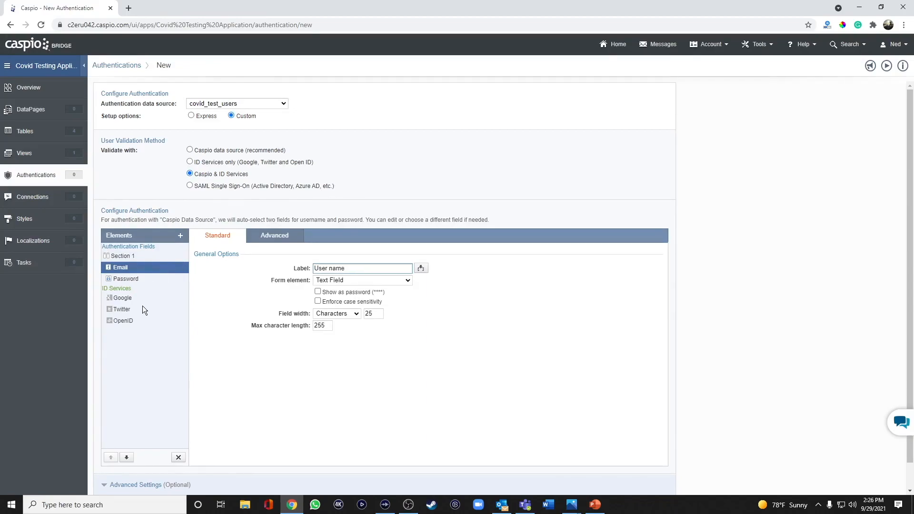
click(200, 187)
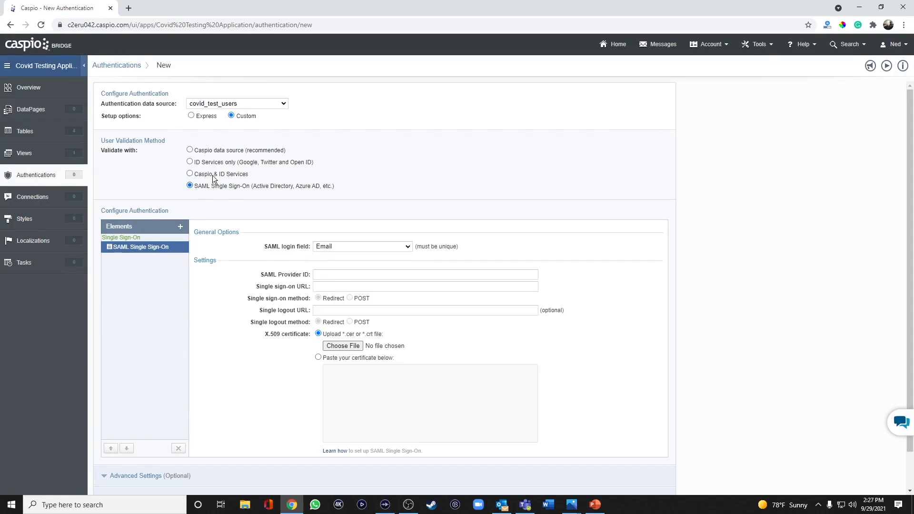
click(216, 152)
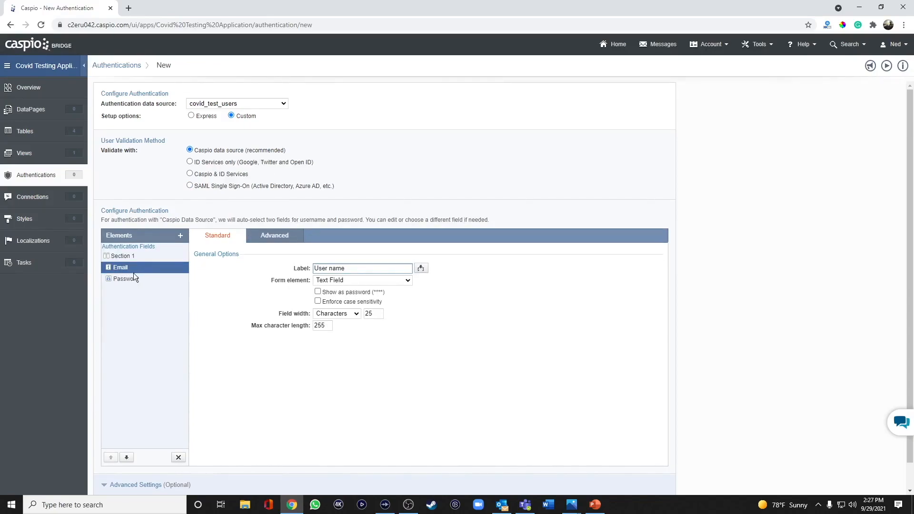
Step: Set the label of the Email authentication field to "Email"
drag(353, 268, 296, 265)
text(Email)
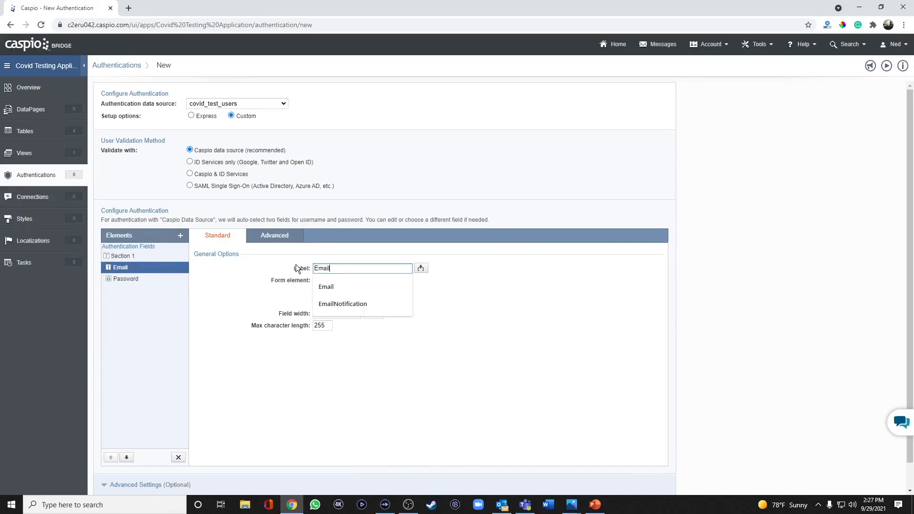
click(235, 298)
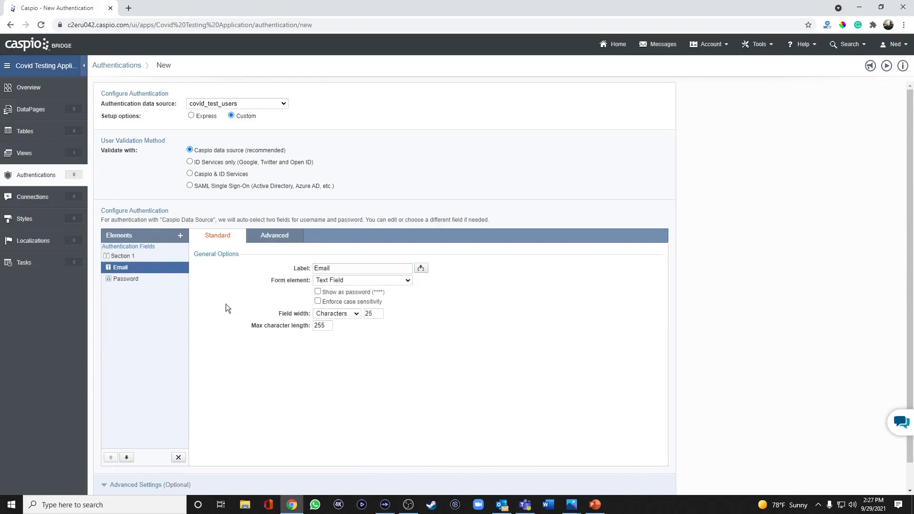
Step: Insert an HTML block above the Email field containing "User Login" in bold, formatted as Heading 2
click(181, 236)
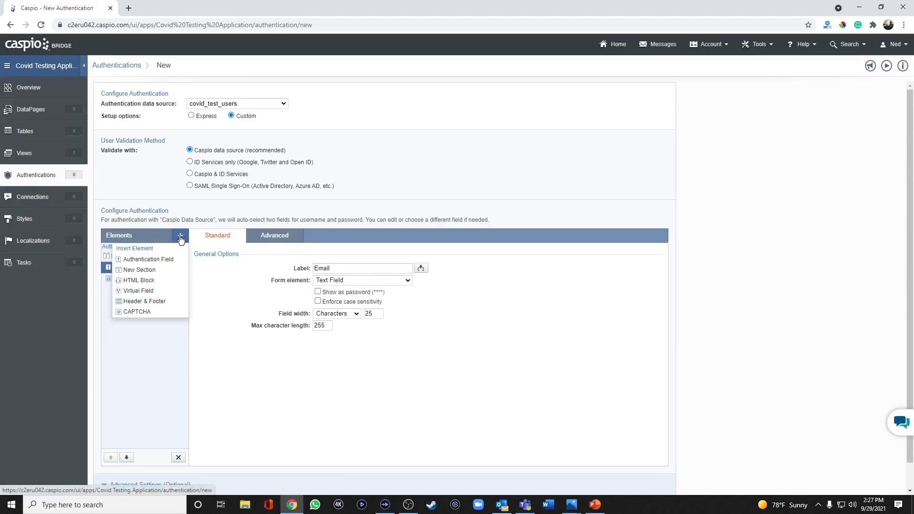
click(159, 280)
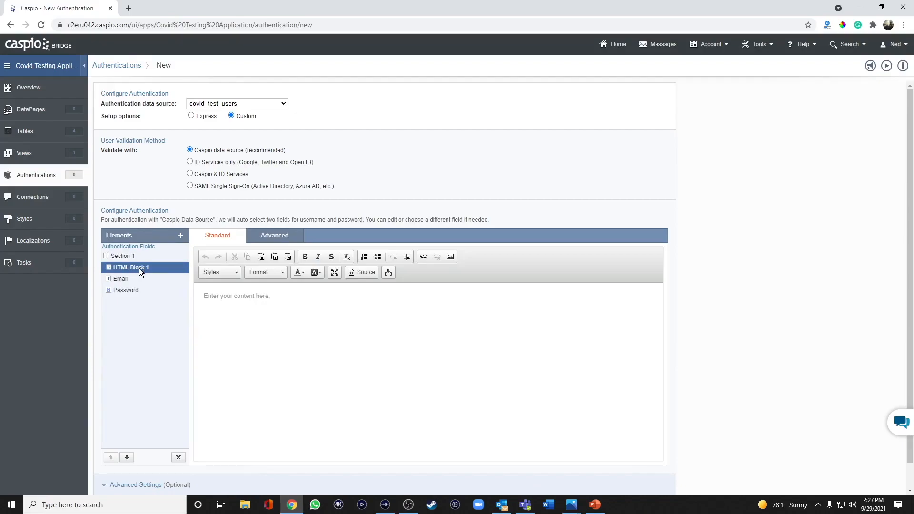
click(296, 301)
text(User Login)
key(ctrl+a)
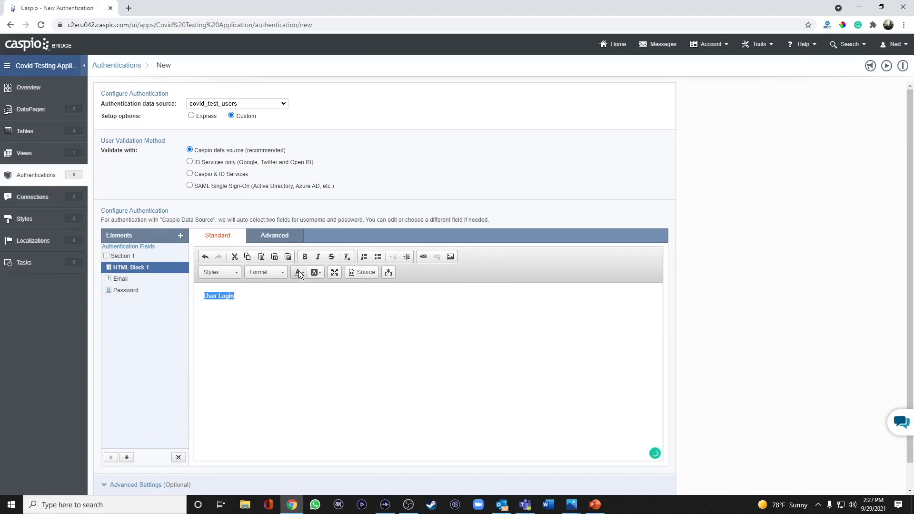
key(ctrl+b)
click(279, 276)
click(270, 323)
click(312, 328)
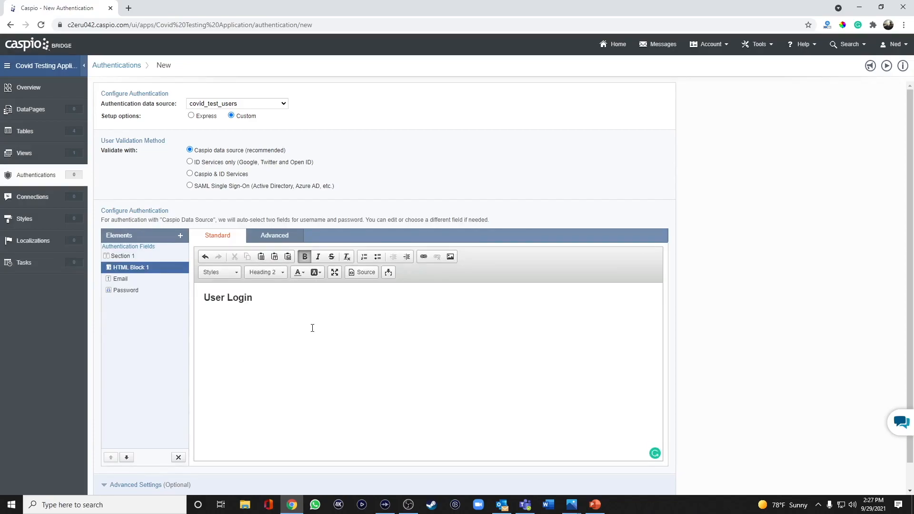
Step: Insert a second HTML block and move it below the Password field
click(180, 236)
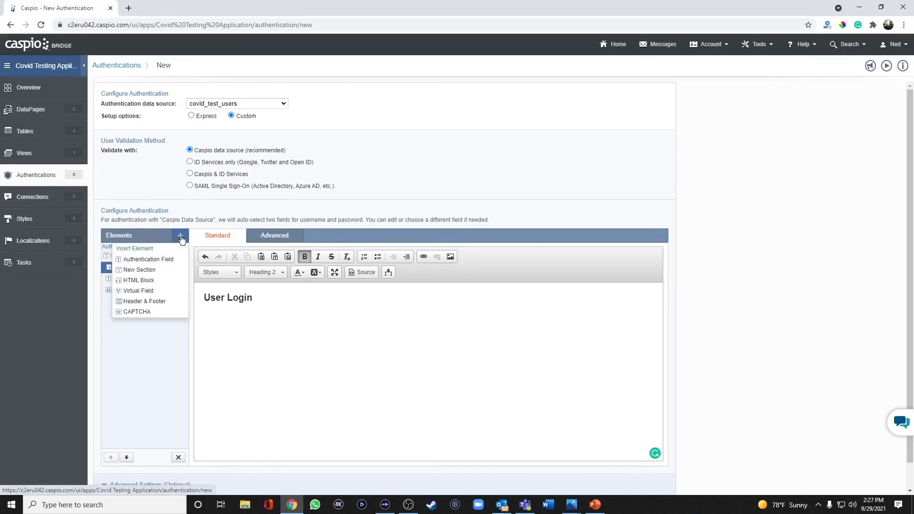
click(146, 279)
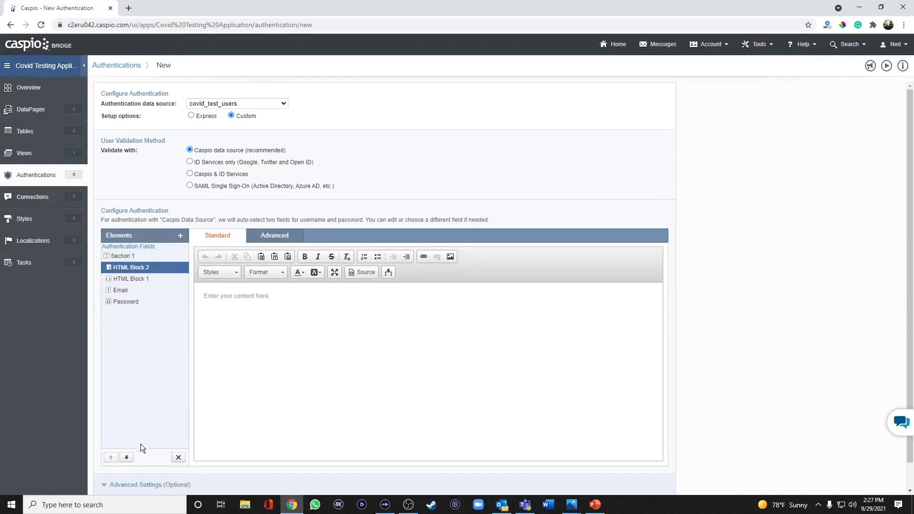
click(126, 458)
click(125, 458)
click(126, 457)
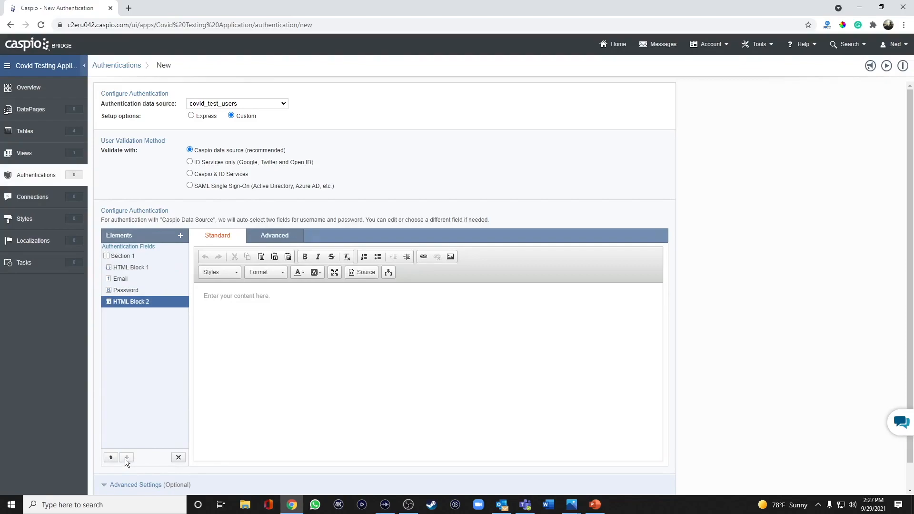
Step: Enter "Forgot password?" in the second HTML block and link the text to resetpassword.html over http
click(308, 314)
text(Forgot password?)
key(ctrl+a)
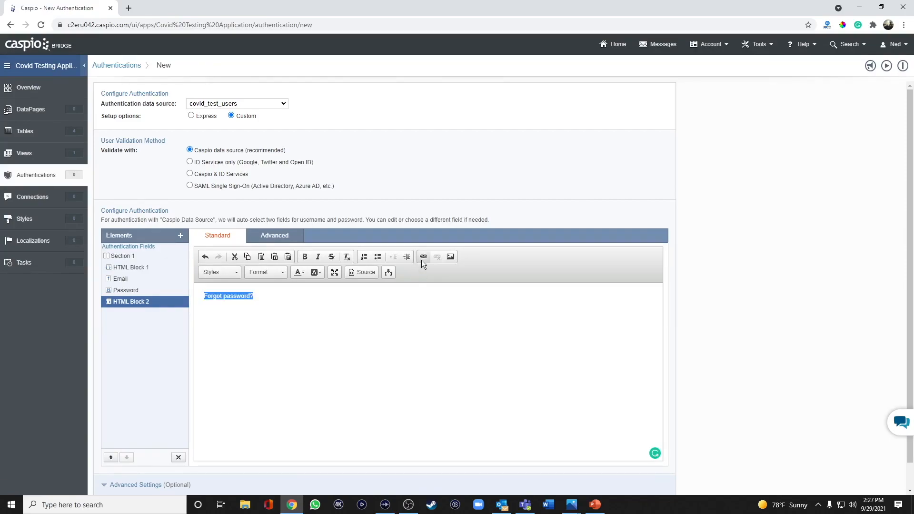
click(422, 258)
text(resetpassword.html)
click(440, 259)
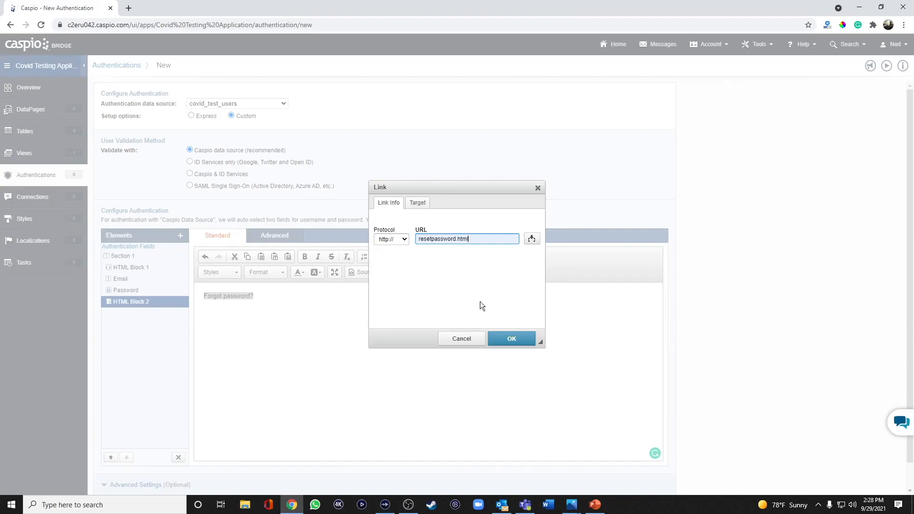
click(514, 341)
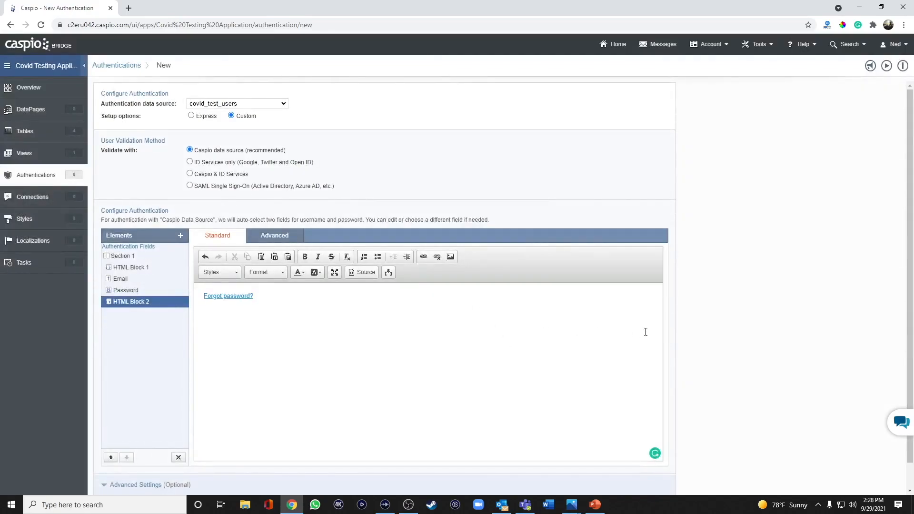
Step: Create the authentication under the name "covid test user login"
scroll(729, 381, down, 1)
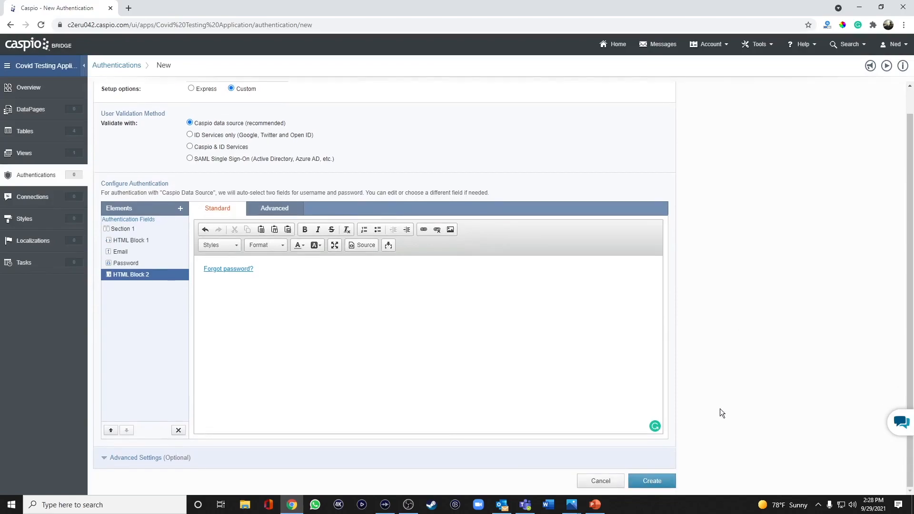
click(672, 476)
text(covid test user login)
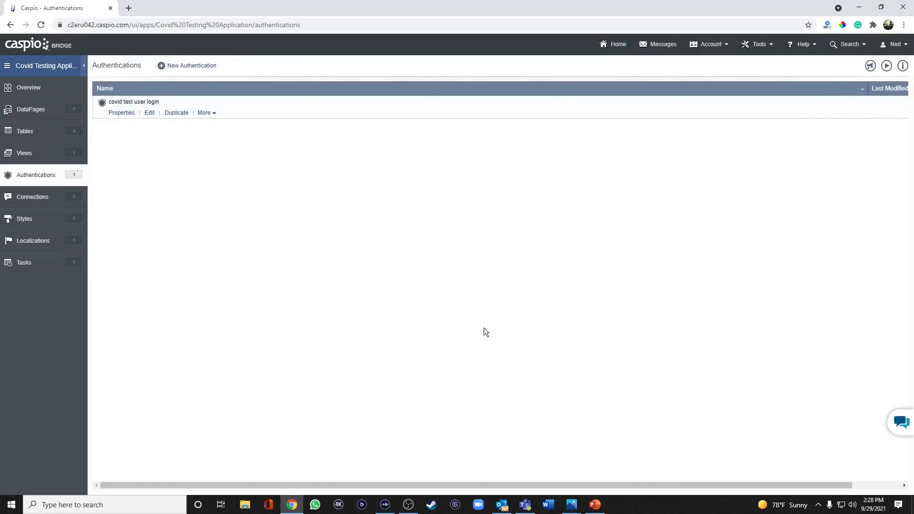
Step: Start a custom authentication on covid_test_filter_active_patient validated with the Caspio data source, and label its email field "Email"
click(200, 66)
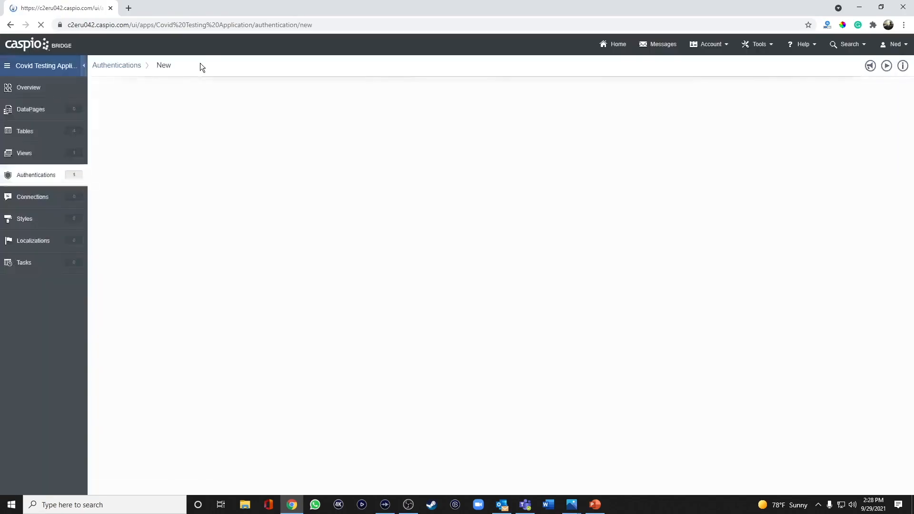
click(223, 103)
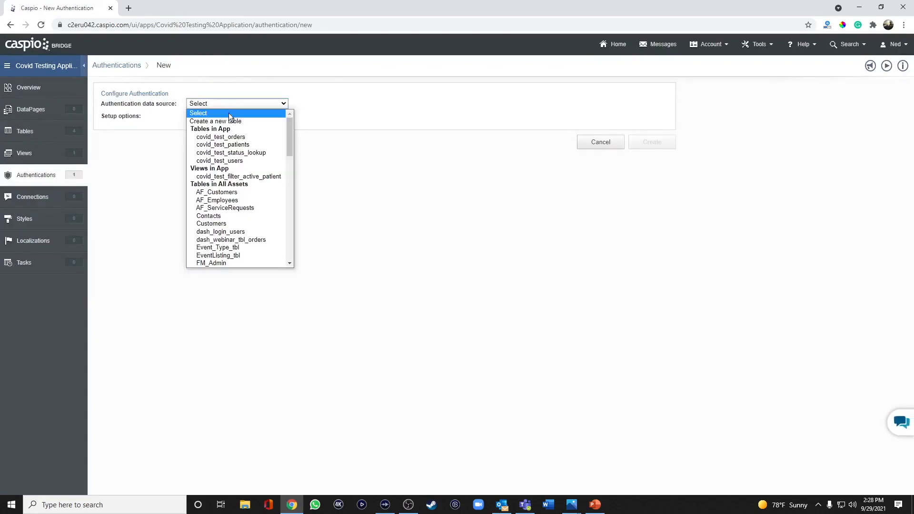
click(241, 176)
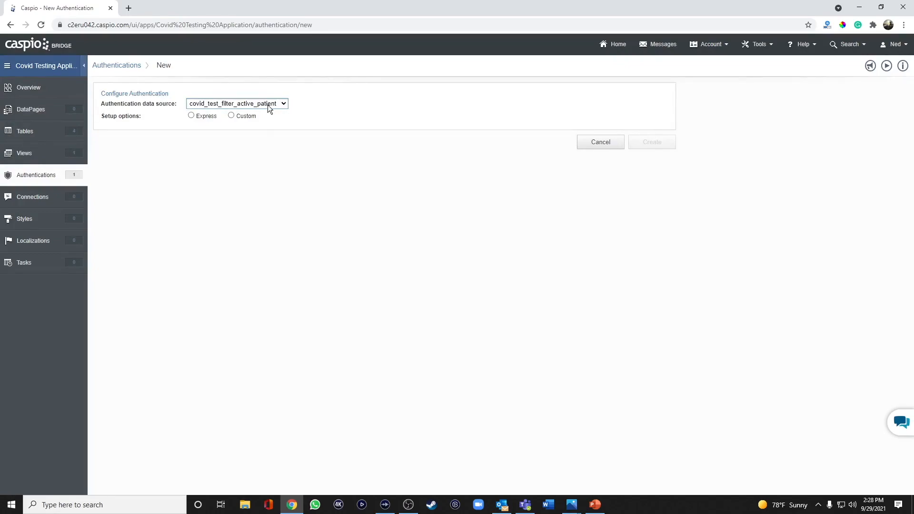
click(243, 116)
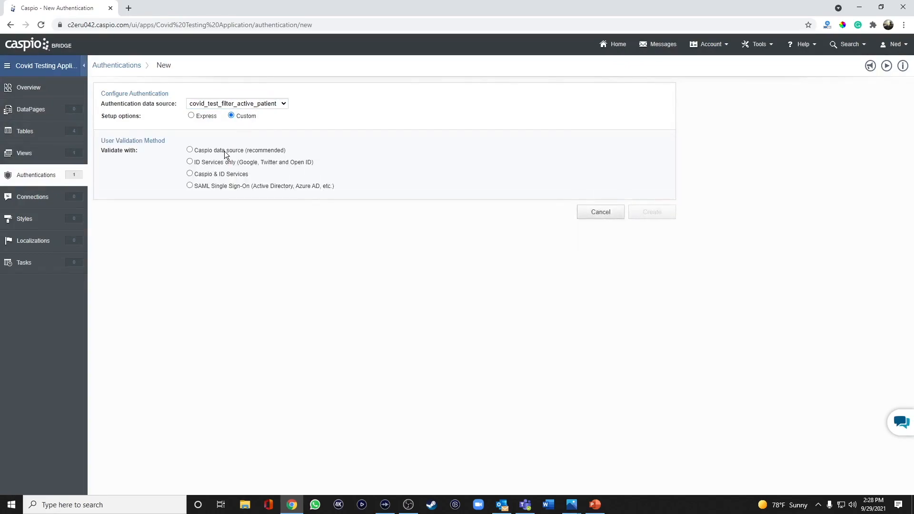
click(224, 151)
drag(348, 268, 273, 262)
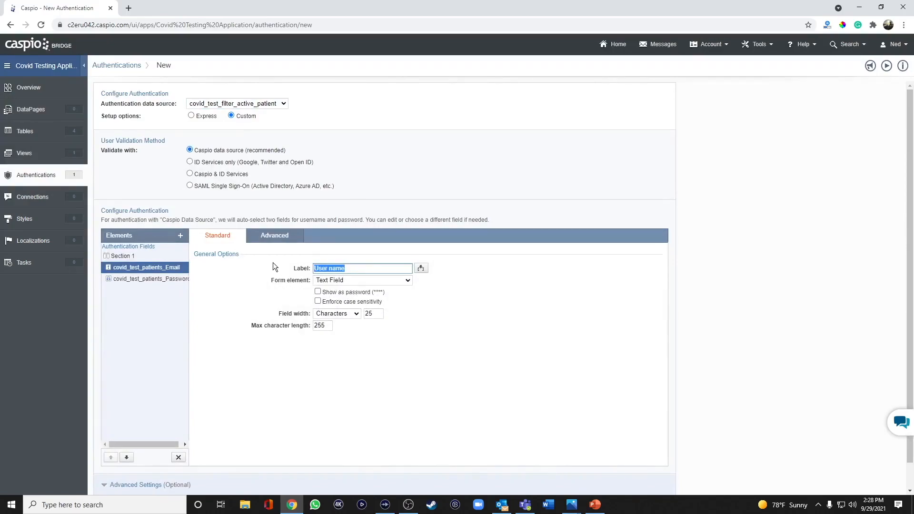
text(Email)
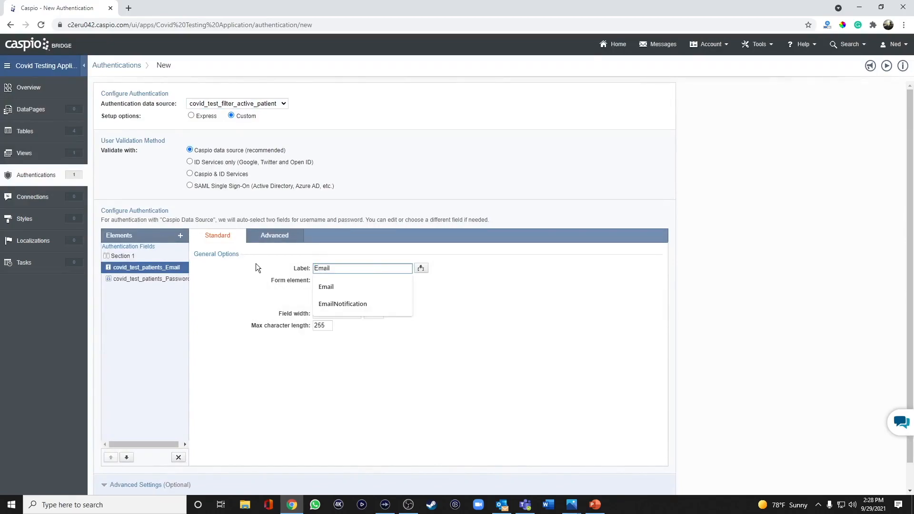
Step: Insert an HTML block above the Email field containing "Patient Login" in bold, formatted as Heading 2
click(179, 235)
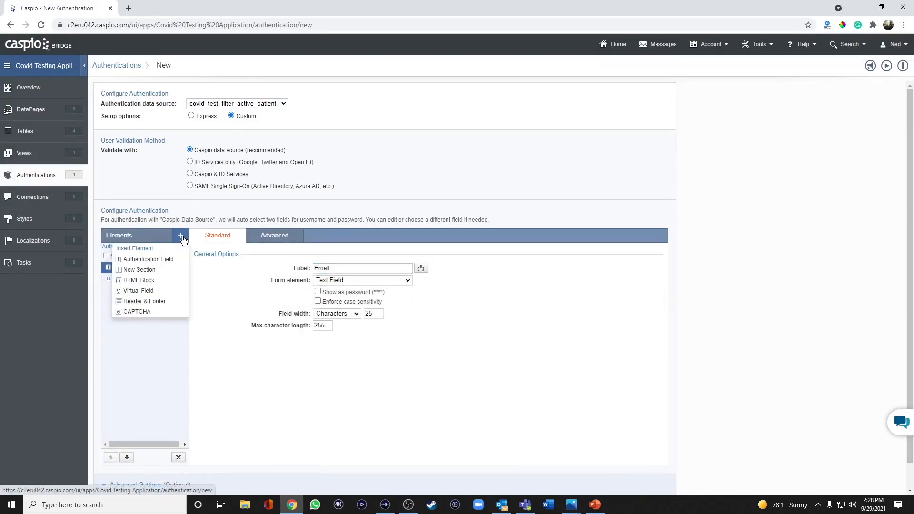
click(147, 280)
click(317, 305)
text(Pat)
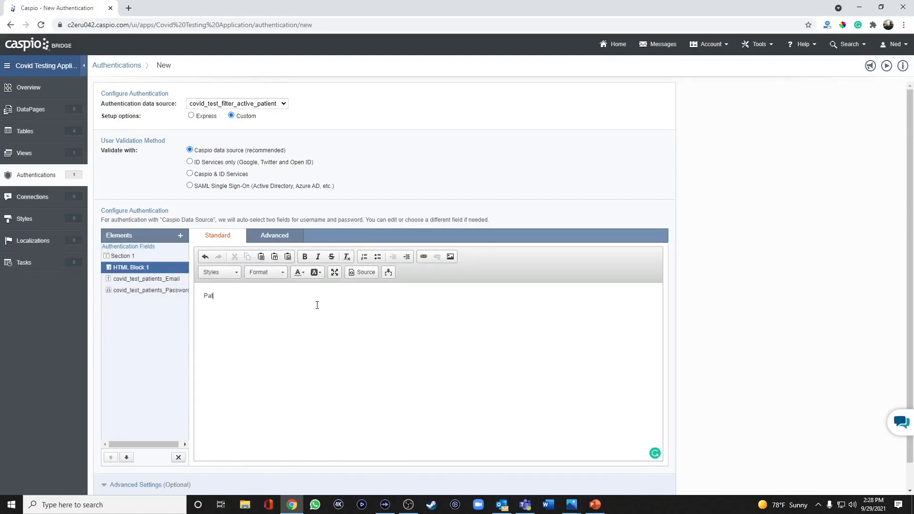
text(eent Login)
key(ctrl+a)
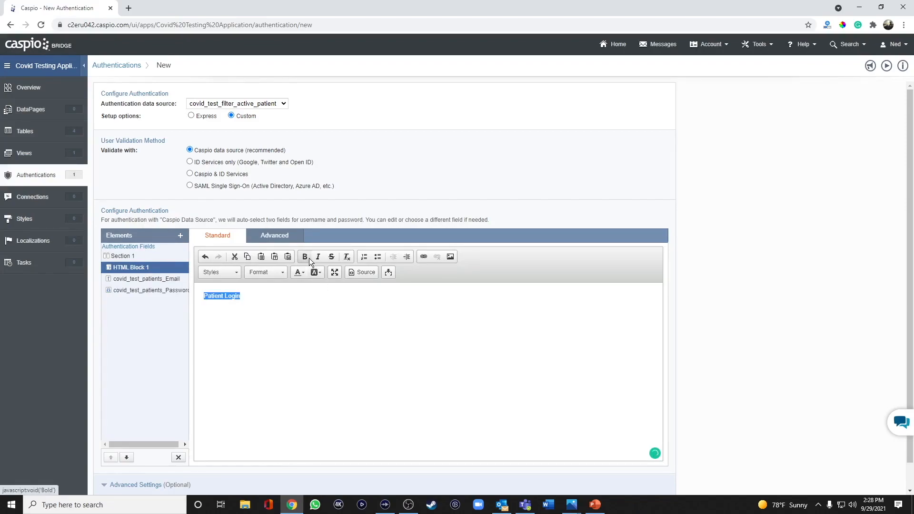
click(307, 257)
click(272, 273)
click(268, 327)
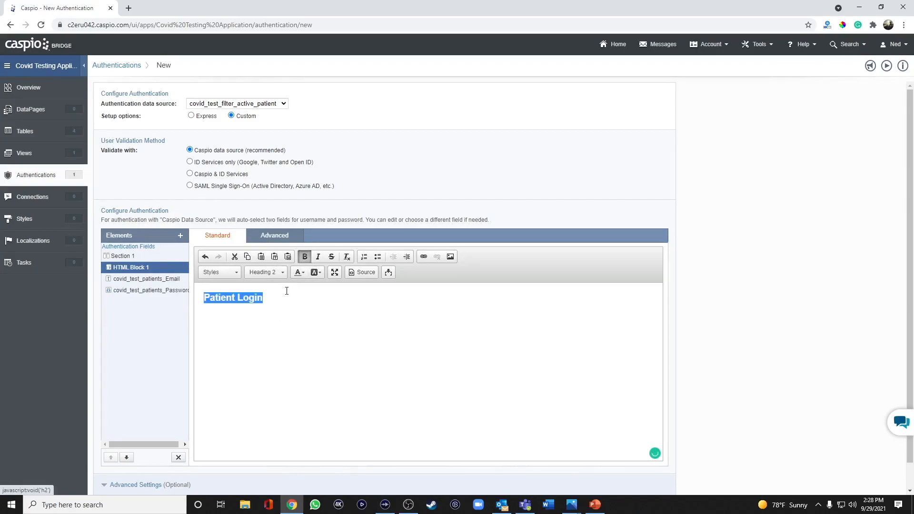
Step: Insert a second HTML block and move it below the patients' Password field
click(177, 237)
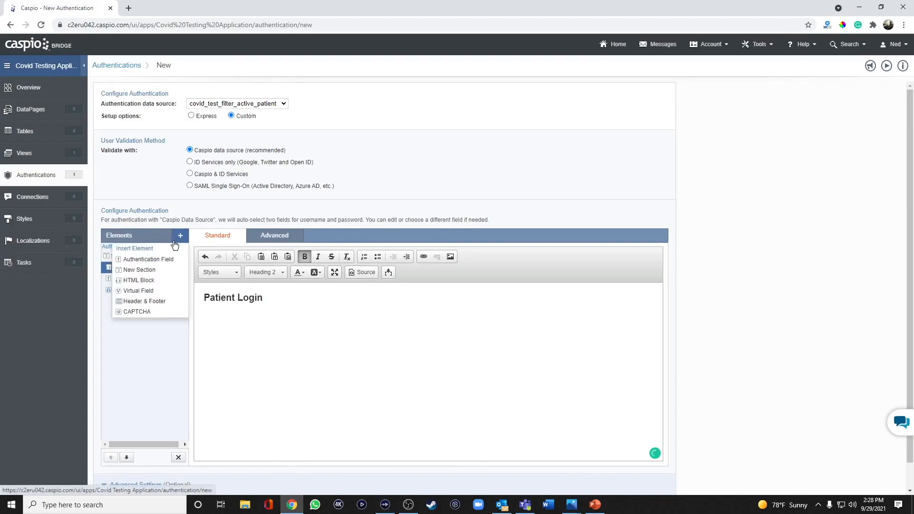
click(158, 280)
click(127, 457)
click(126, 457)
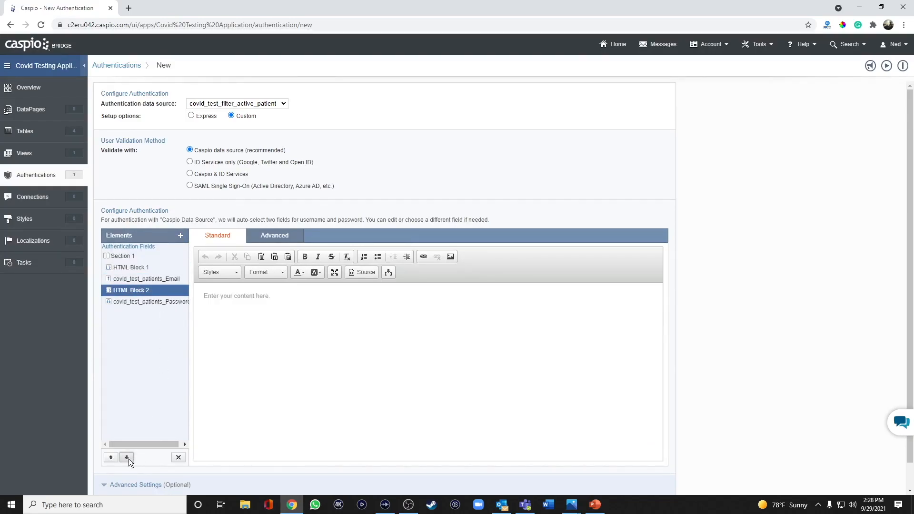
click(126, 458)
Step: Enter "Forgot password?" in the second HTML block and turn the text into a hyperlink
click(294, 318)
text(Forgot password?)
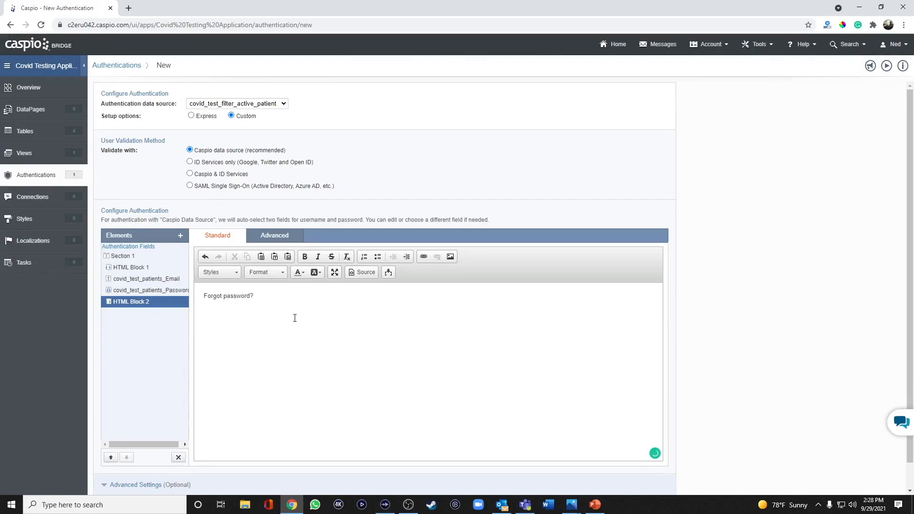
key(ctrl+a)
click(423, 257)
click(424, 244)
click(434, 255)
click(516, 334)
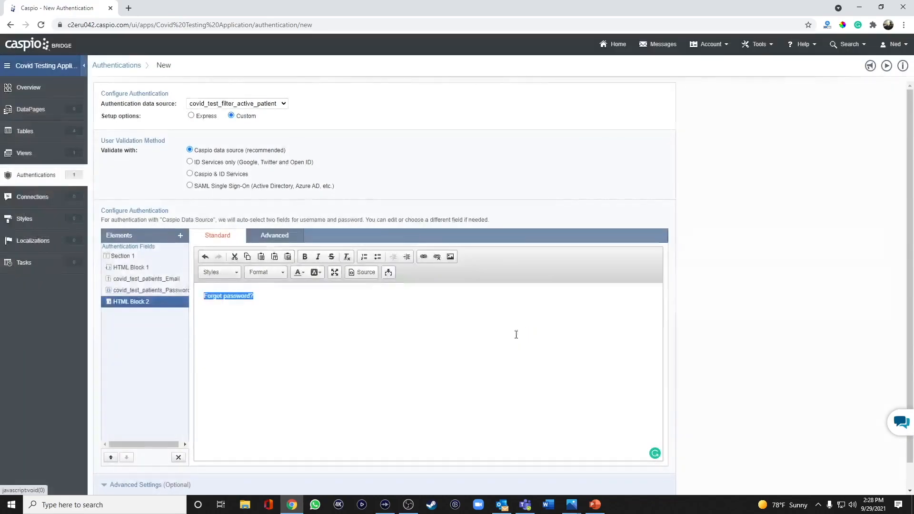
Step: Create the authentication under the name "covid test patient login"
scroll(745, 441, down, 1)
click(669, 478)
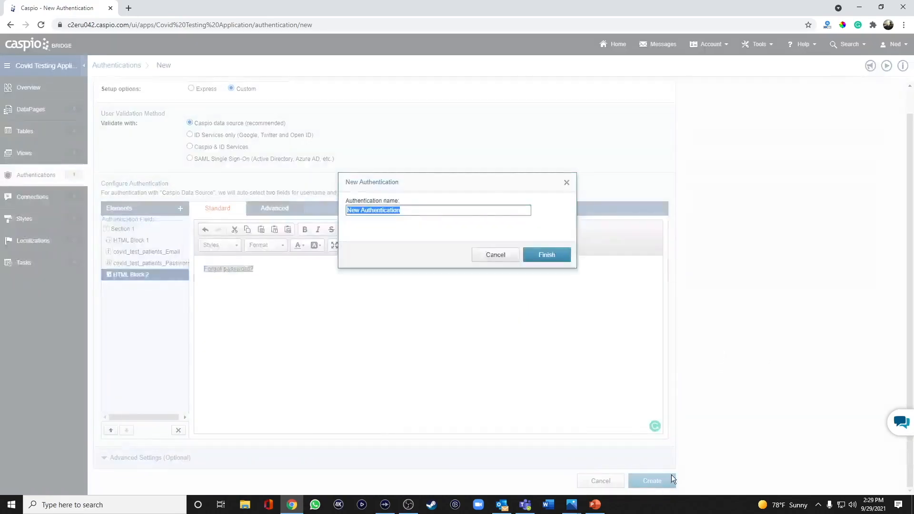
text(covid )
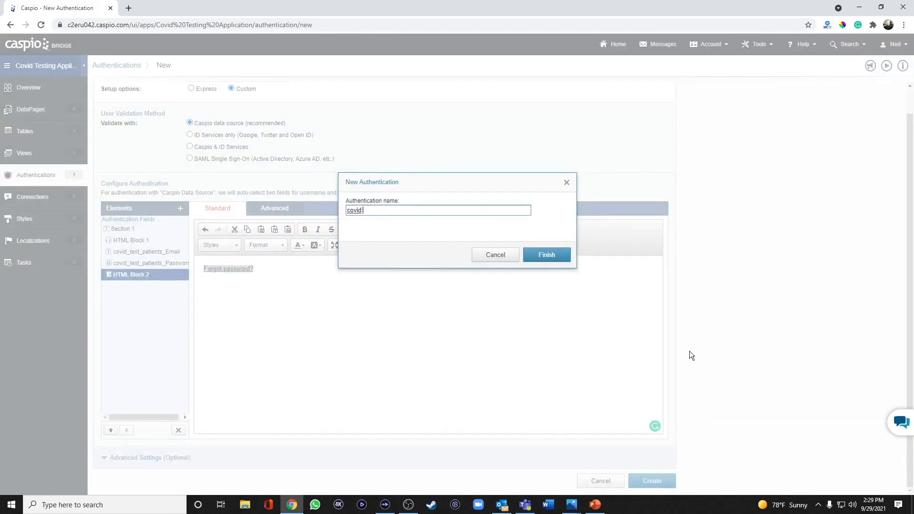
text(test patient login)
key(Return)
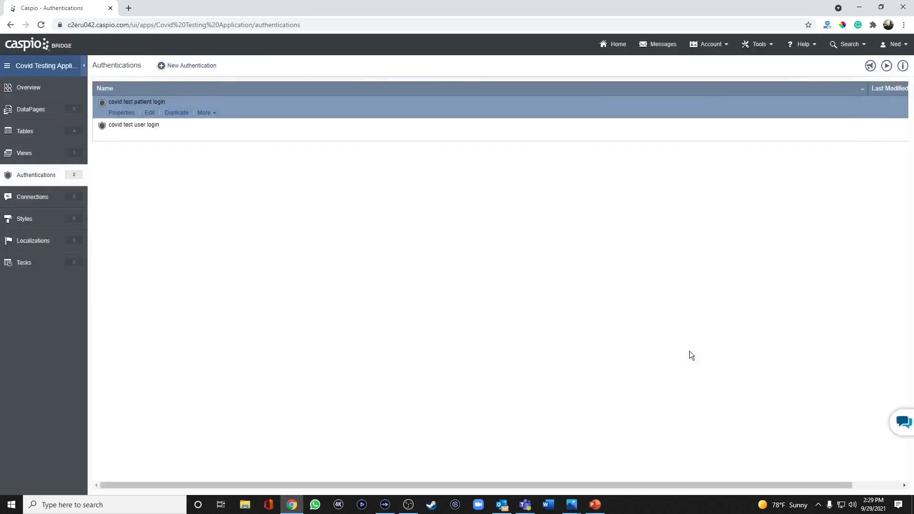